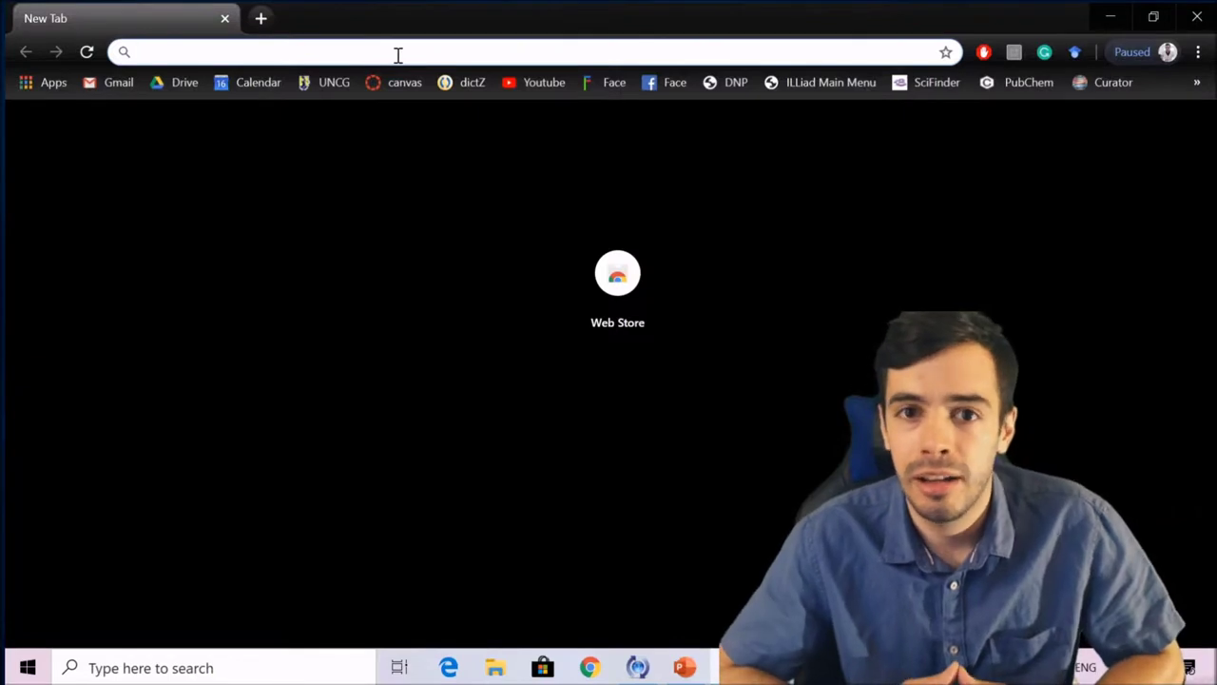
# Search the web for 'obs' and open the official Open Broadcaster Software site.
pyautogui.write('obs')
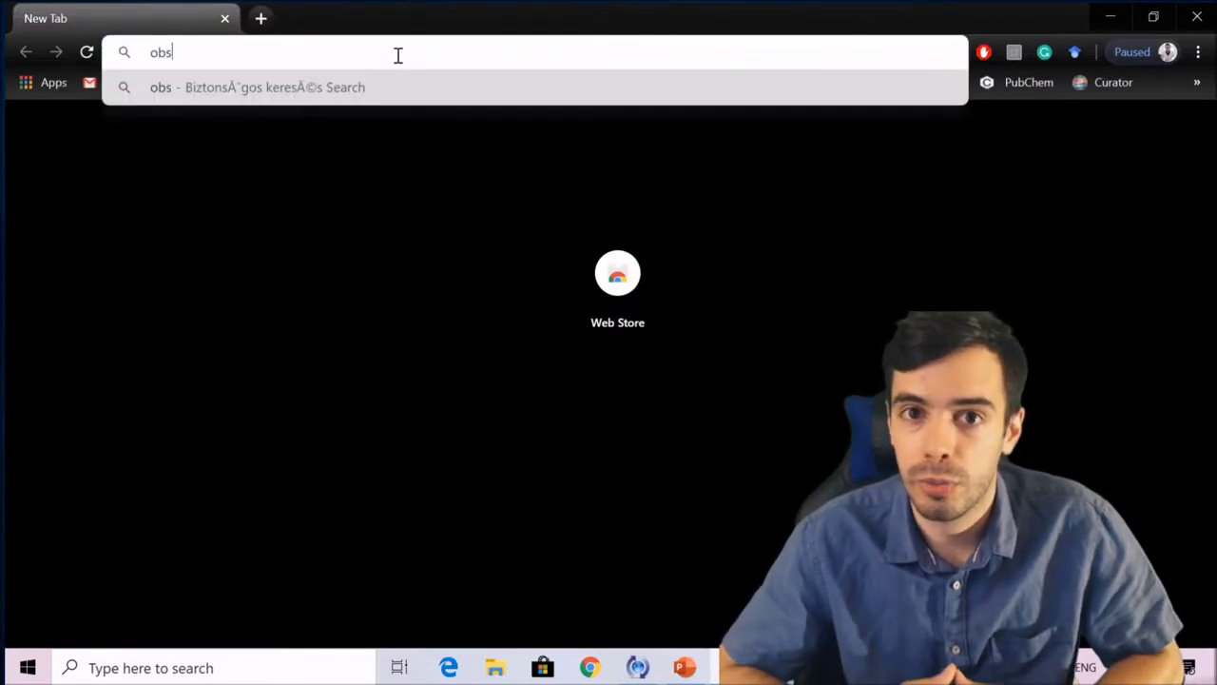
pyautogui.press('Return')
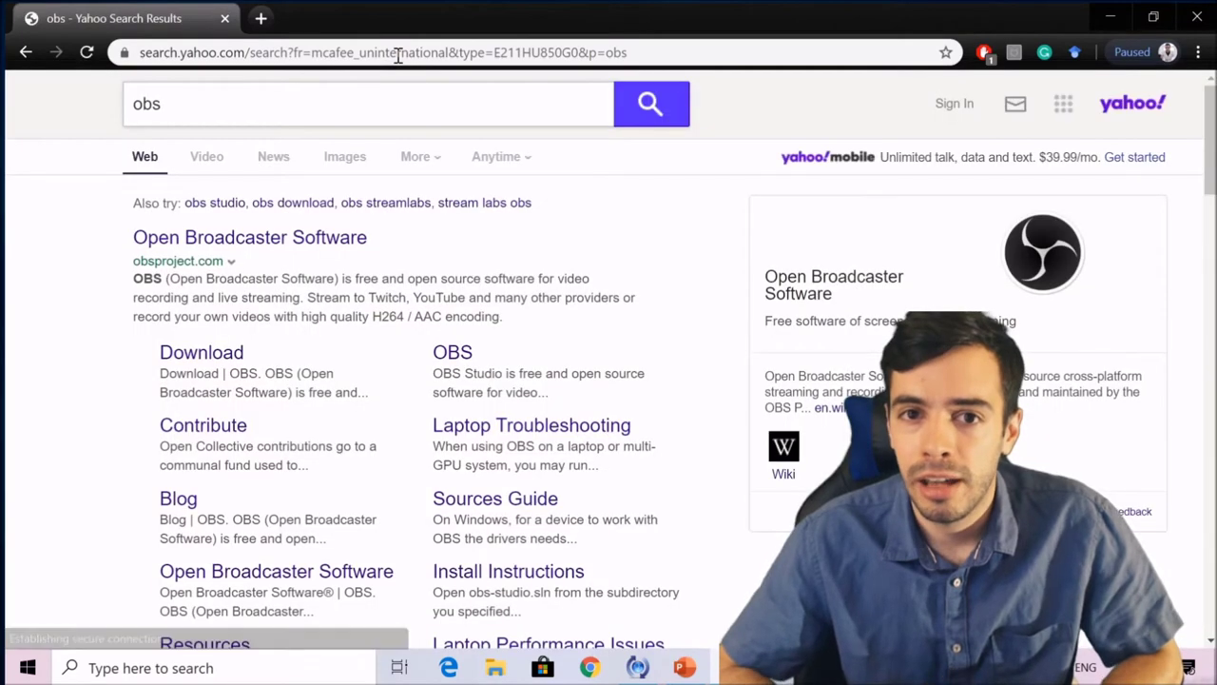
pyautogui.click(326, 238)
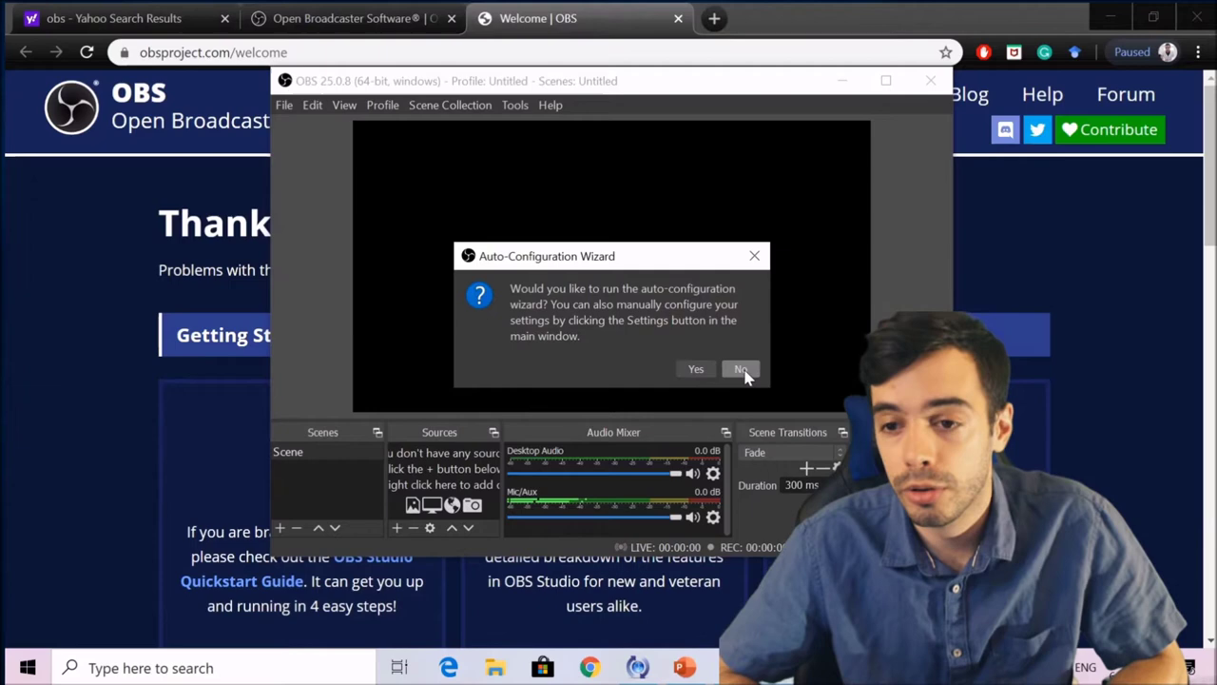
# Run the auto-configuration wizard with 'Optimize just for recording' and apply the recommended settings.
pyautogui.click(697, 369)
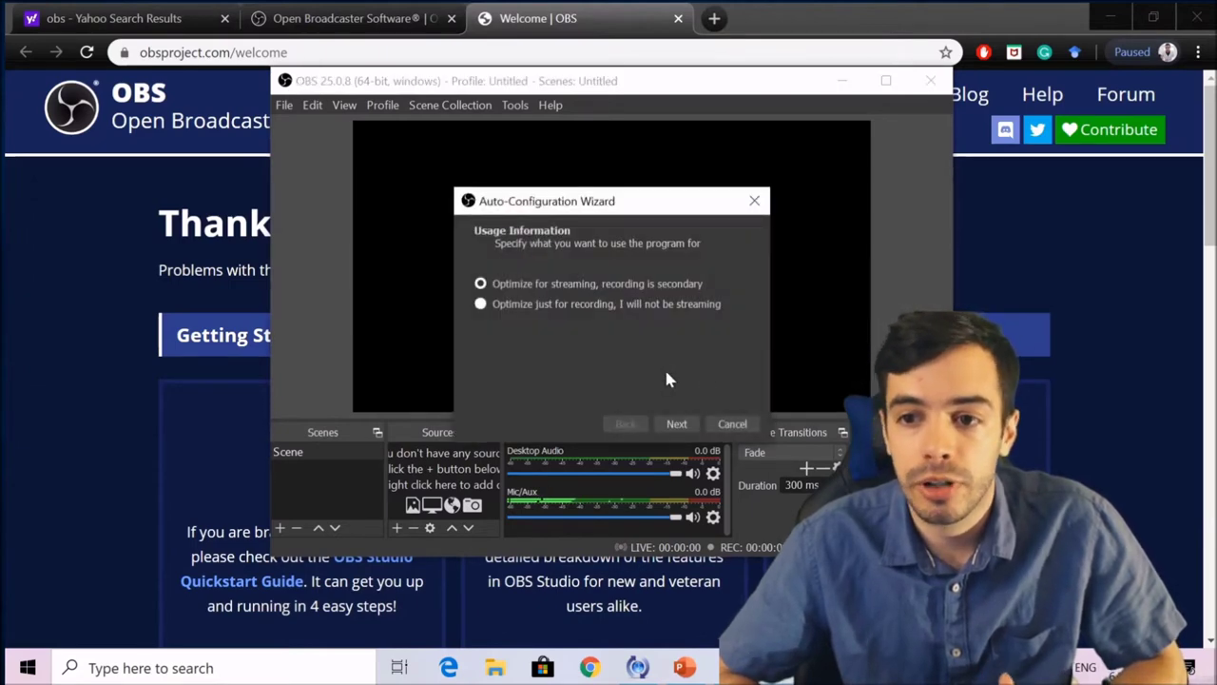
pyautogui.click(635, 308)
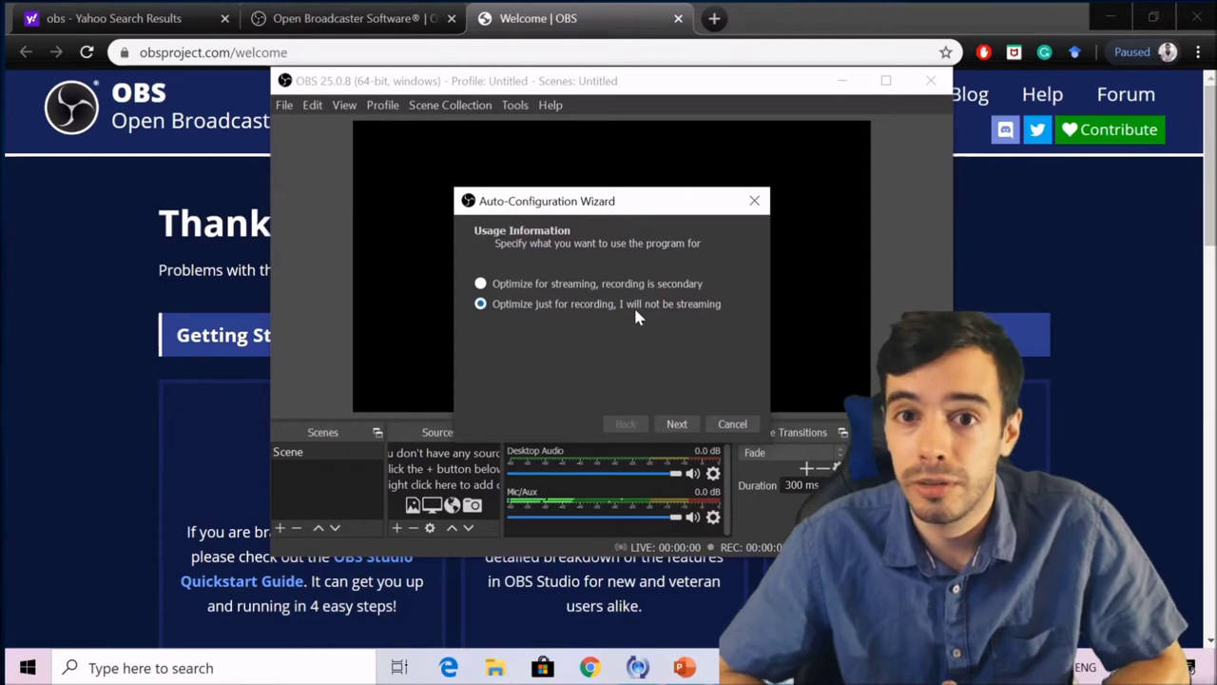
pyautogui.click(678, 425)
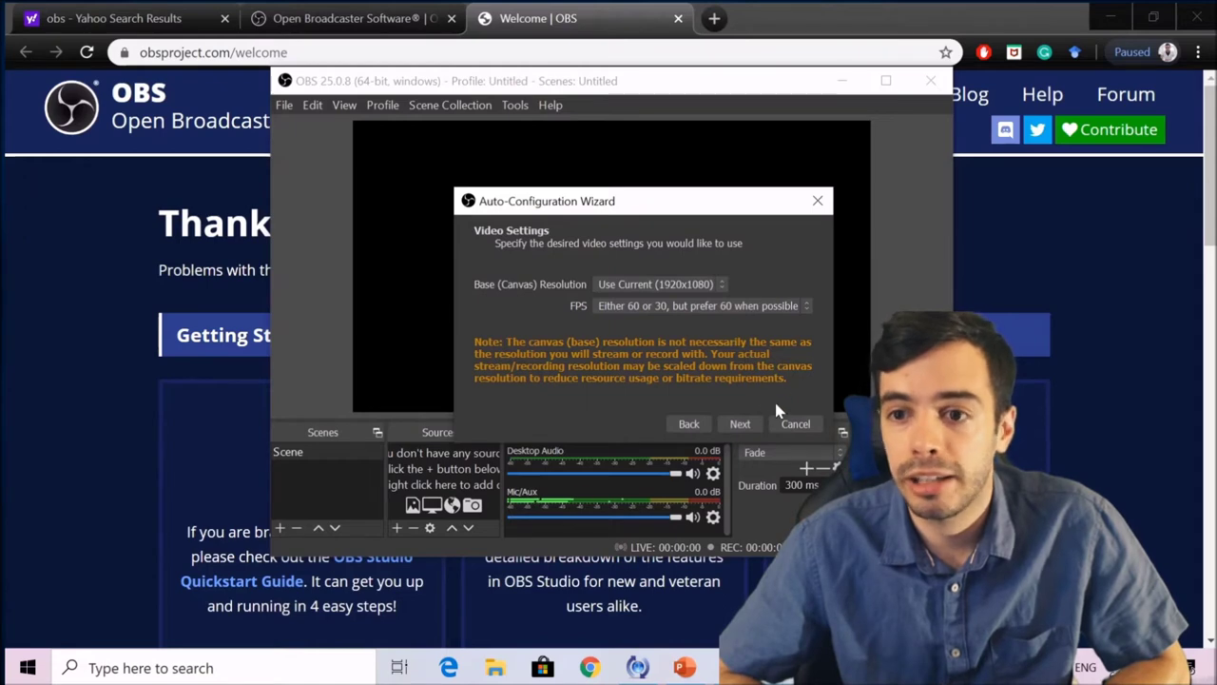
pyautogui.click(740, 425)
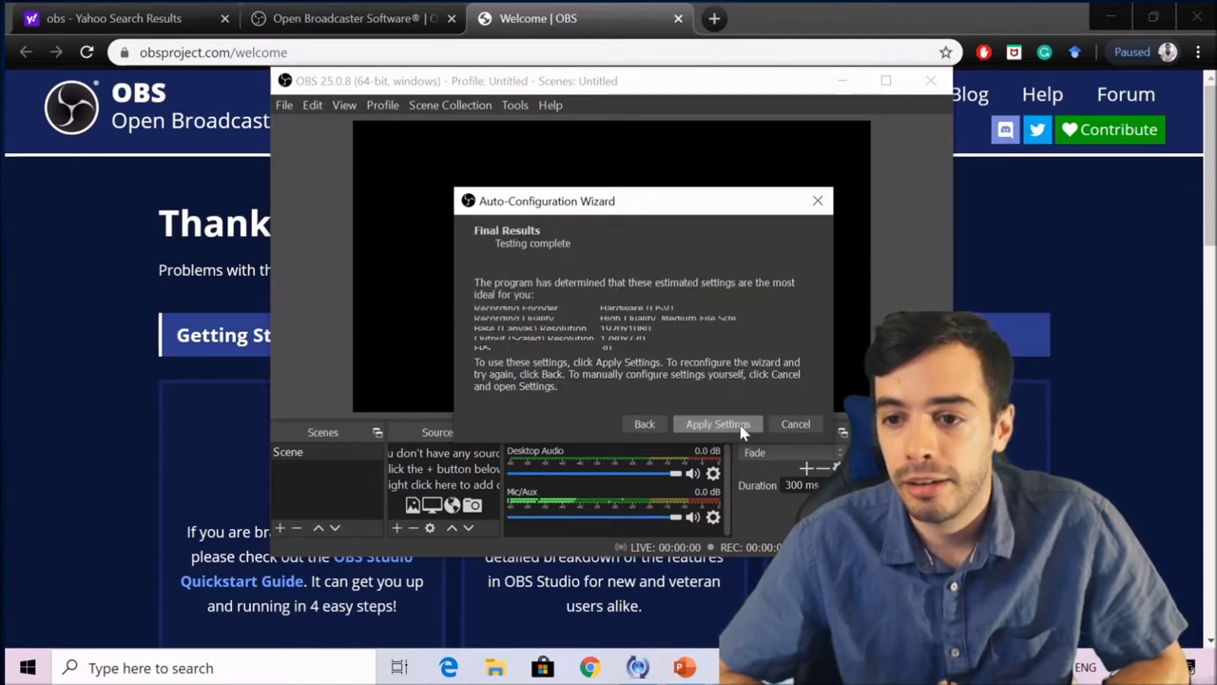
pyautogui.click(719, 424)
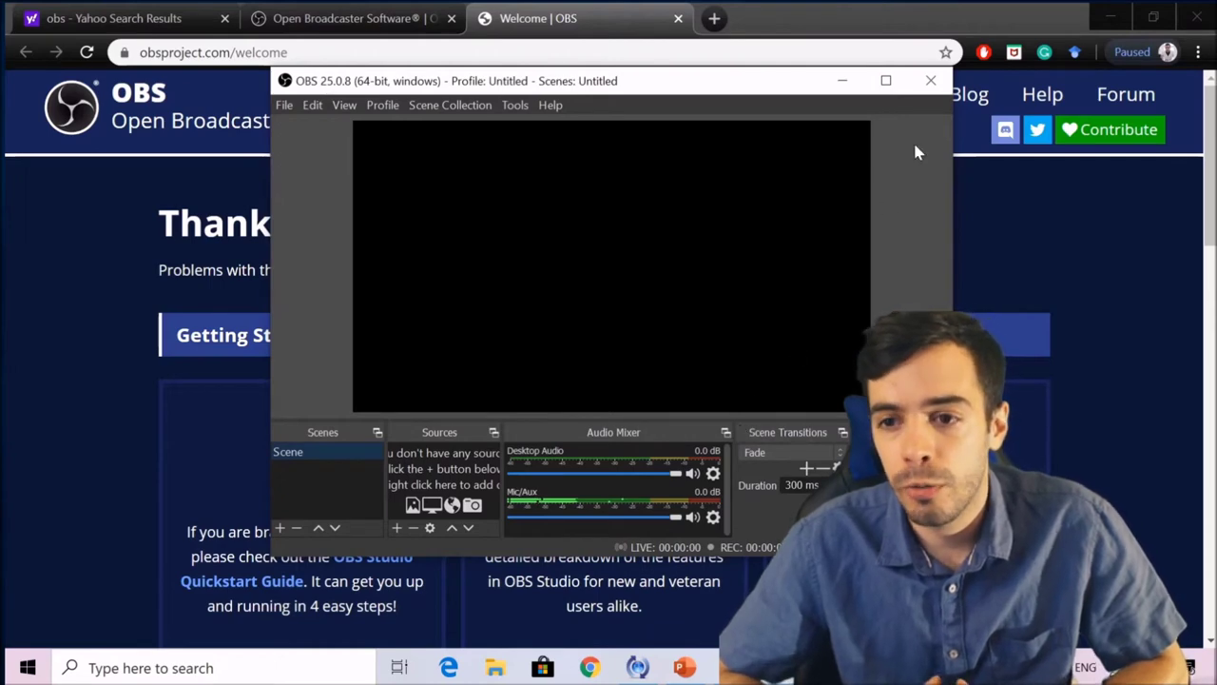
# Maximize the OBS window and create a new scene named 'screen'.
pyautogui.click(886, 81)
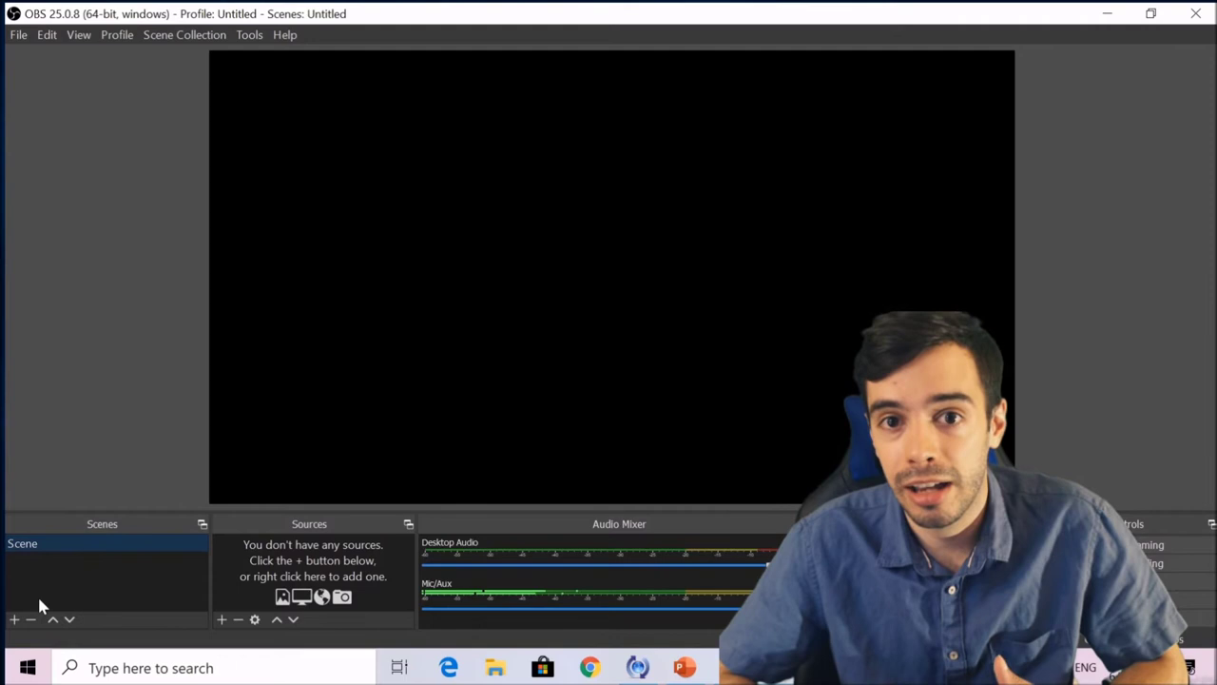
pyautogui.click(15, 619)
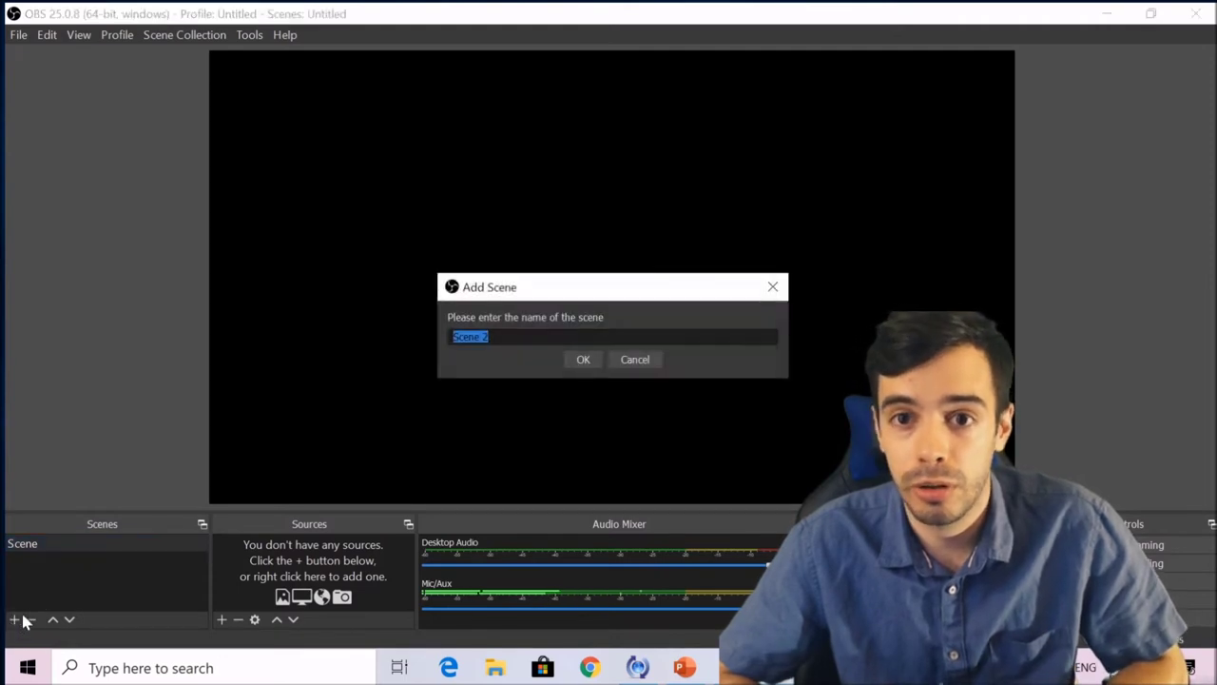
pyautogui.write('s')
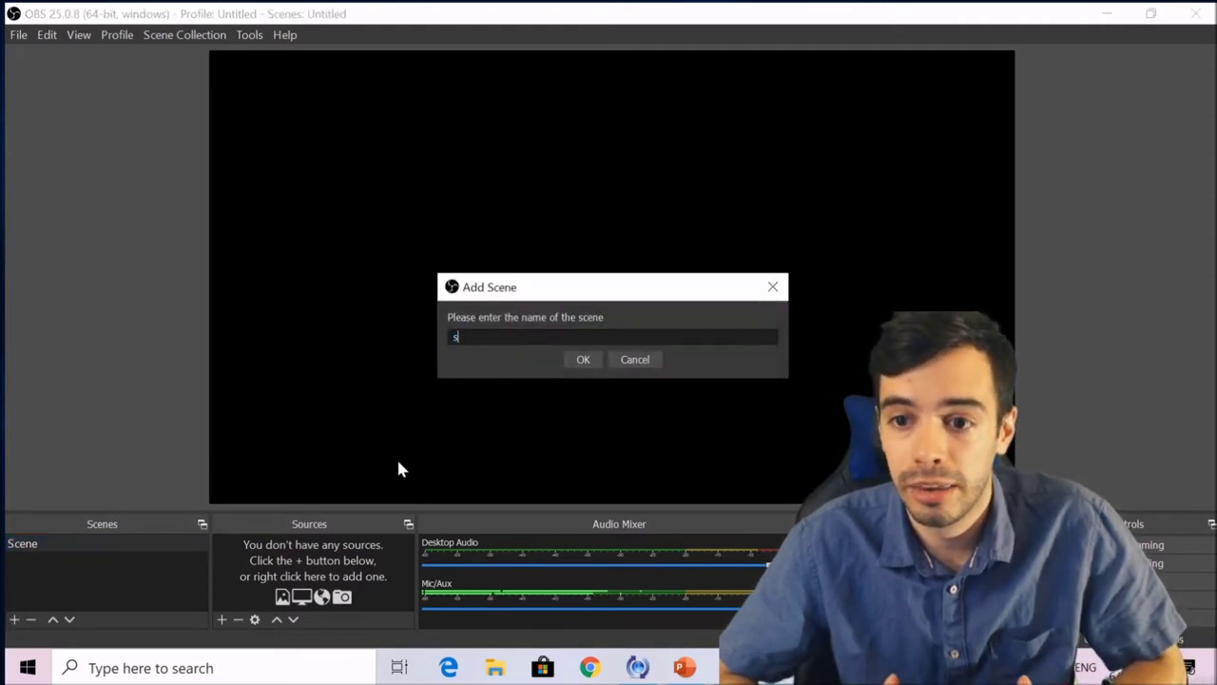
pyautogui.write('creen')
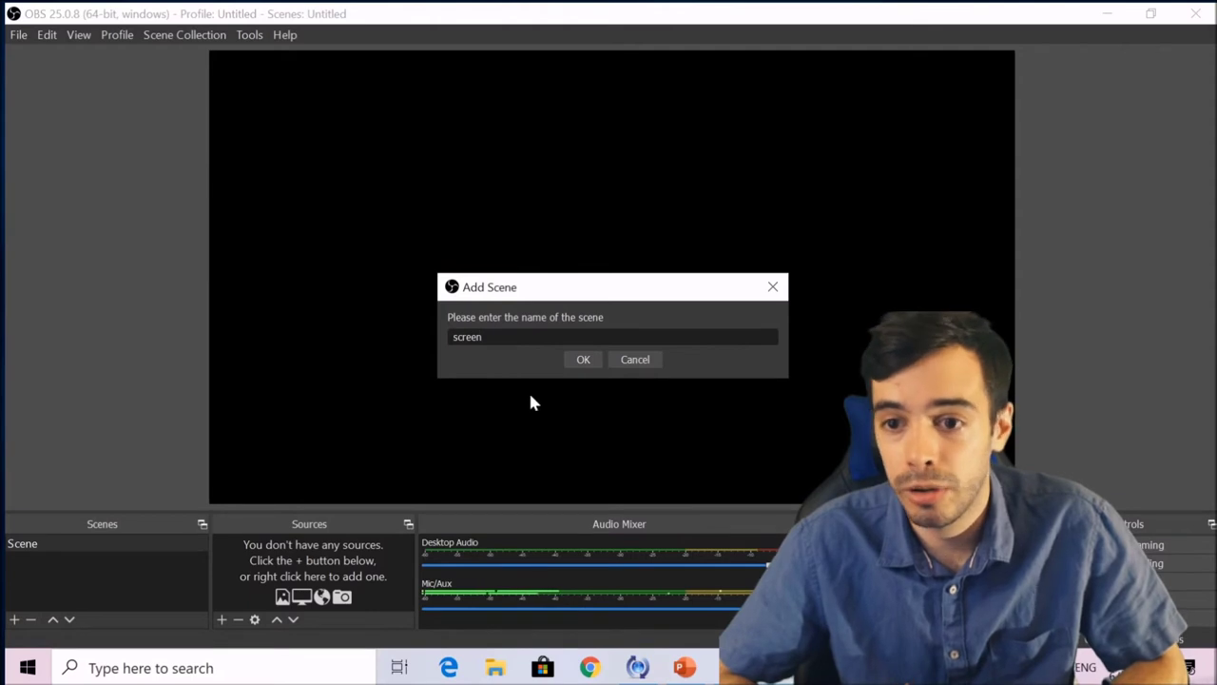
pyautogui.click(583, 360)
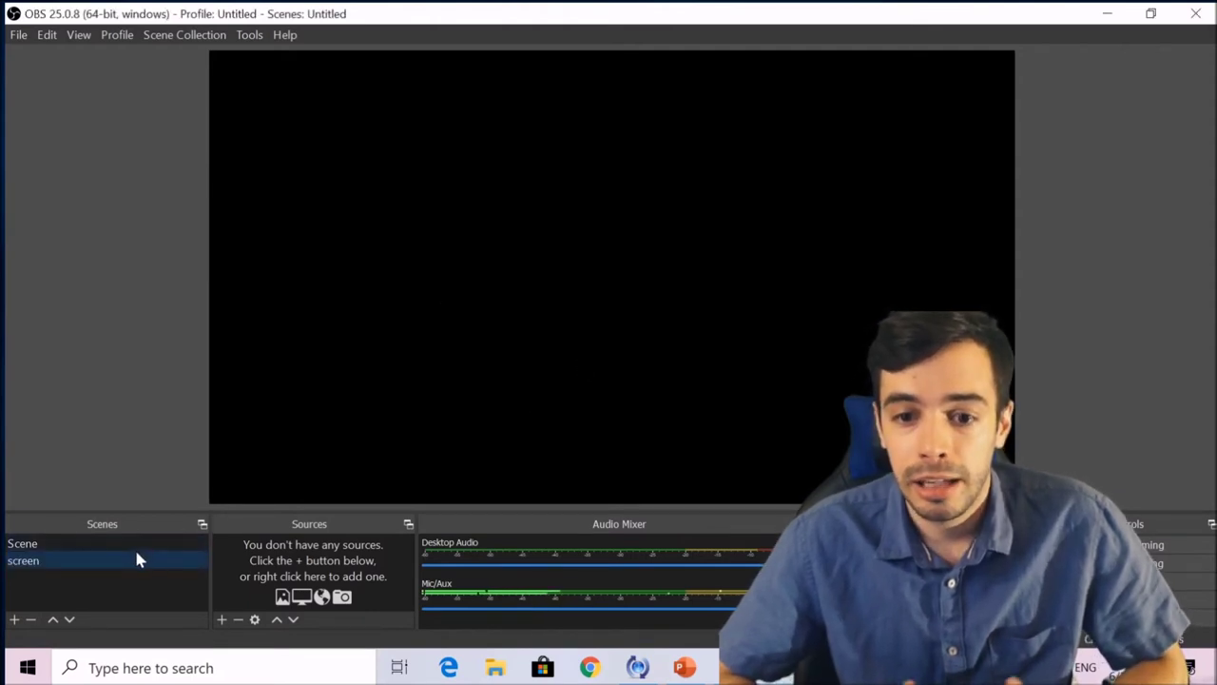
pyautogui.click(221, 621)
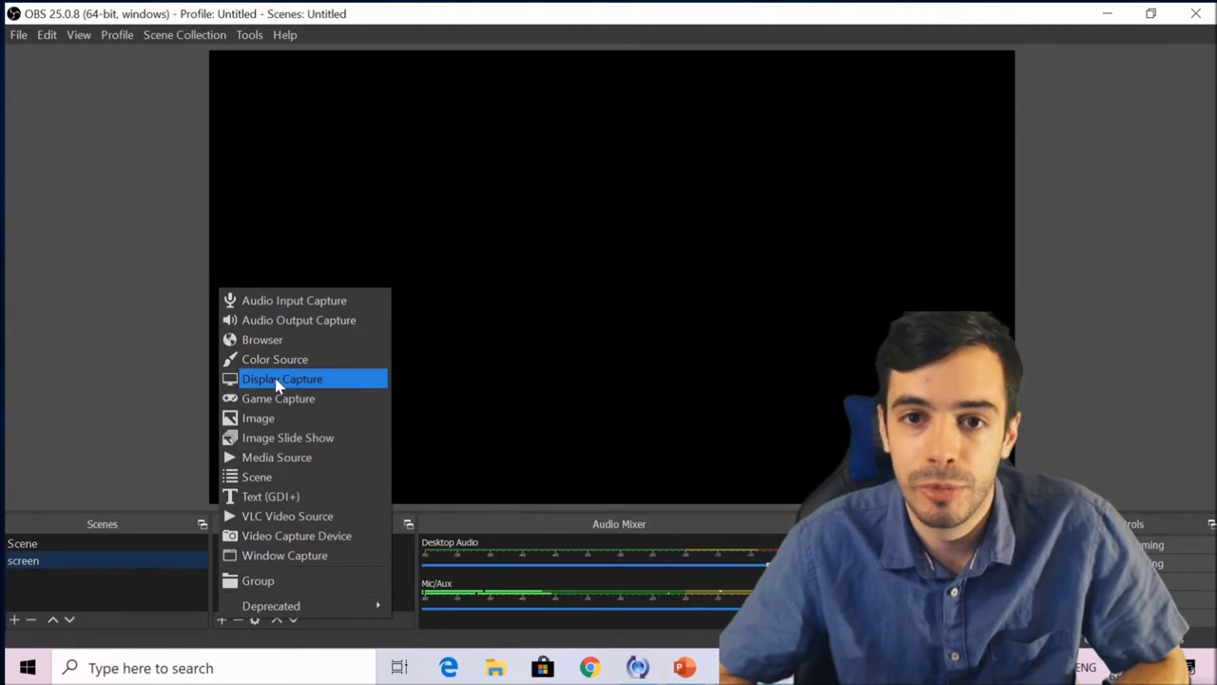
pyautogui.click(341, 380)
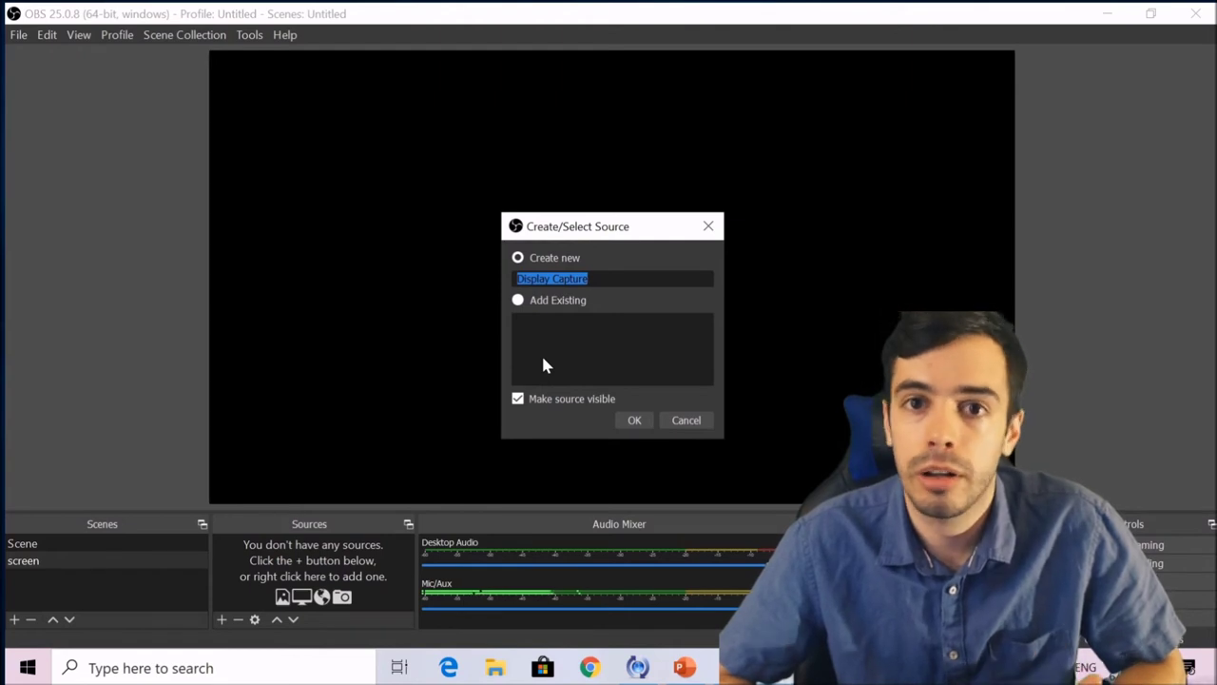
pyautogui.write('Display')
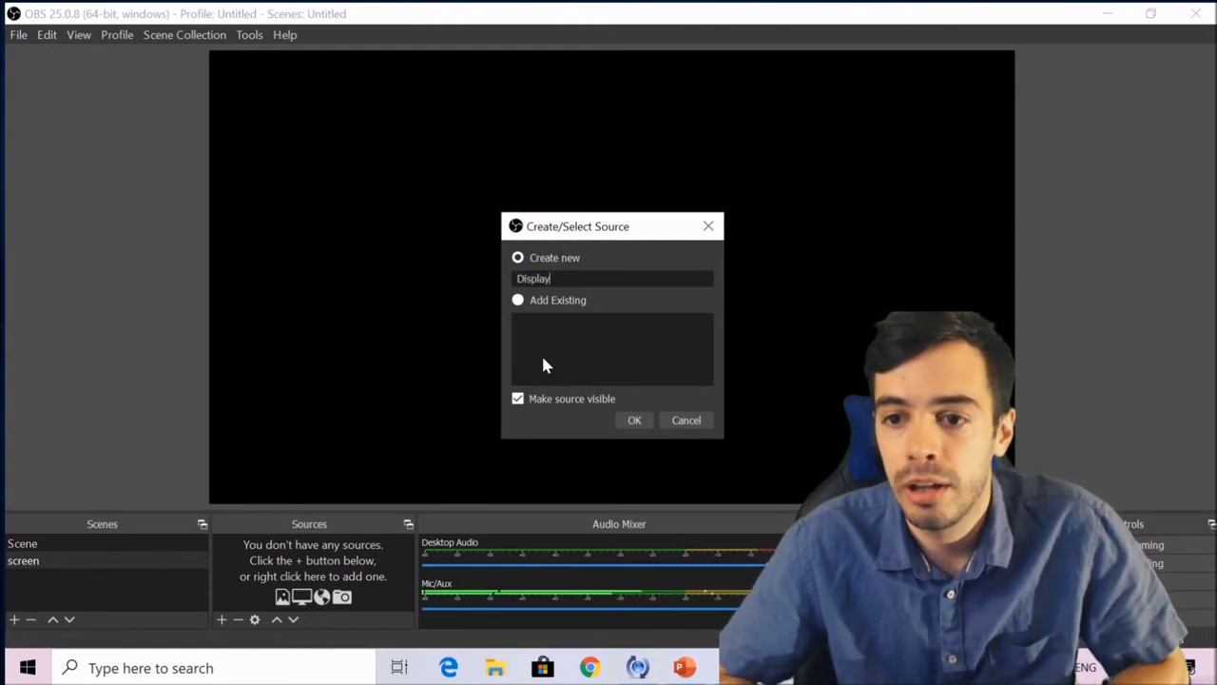
pyautogui.click(634, 422)
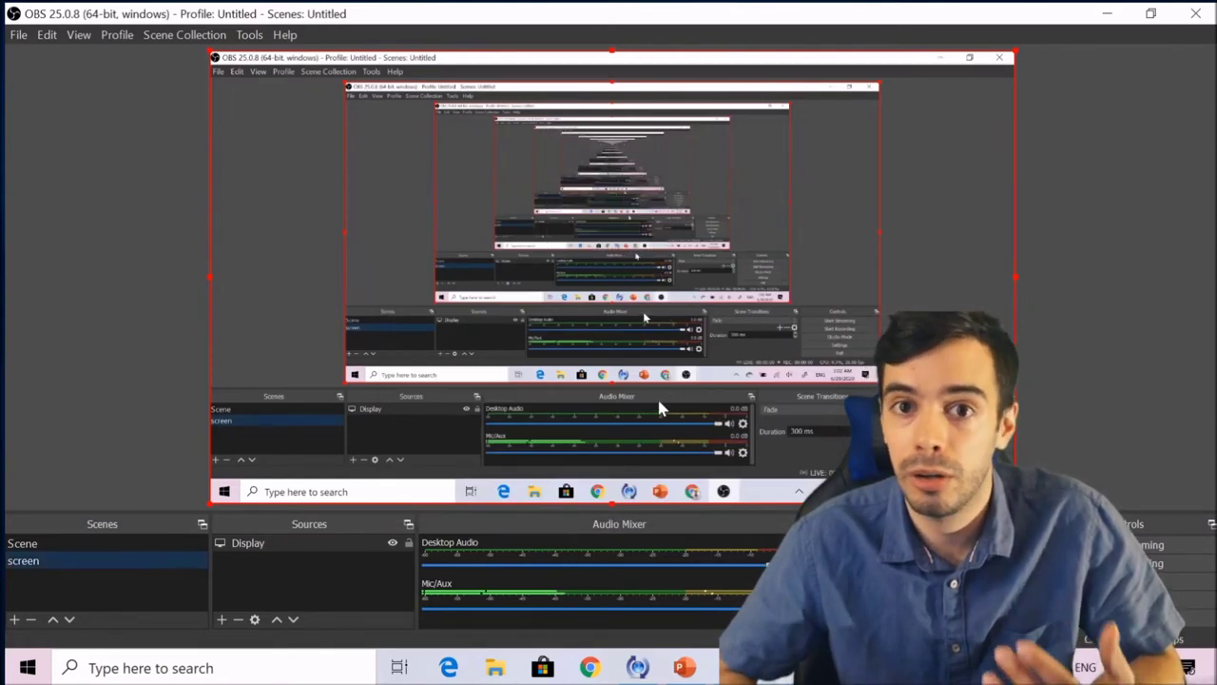
# Add a Video Capture Device source named 'Camera' to the screen scene.
pyautogui.click(225, 621)
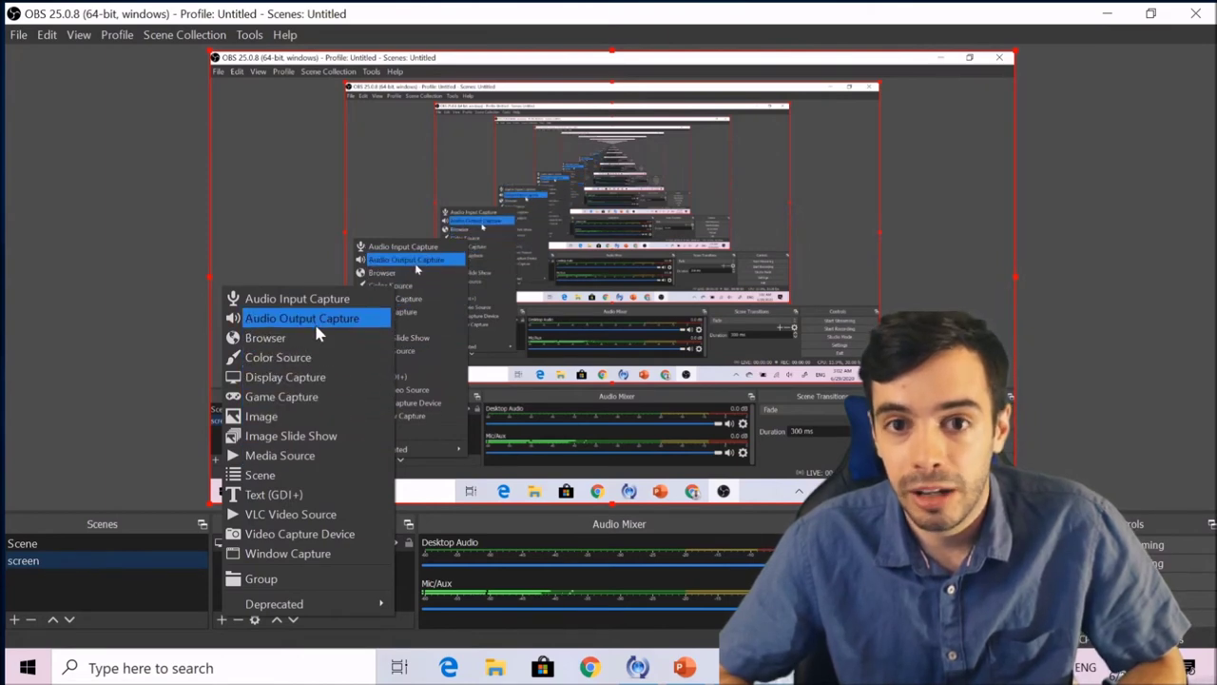
pyautogui.click(315, 540)
pyautogui.write('Camera')
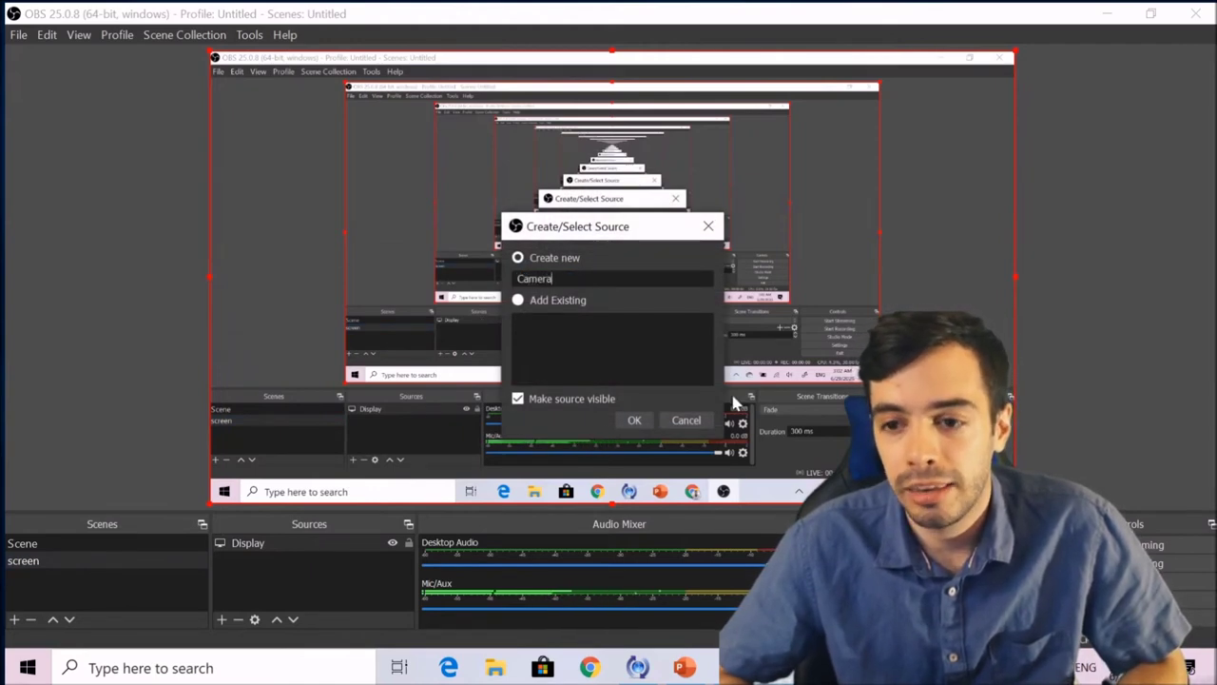
pyautogui.click(629, 422)
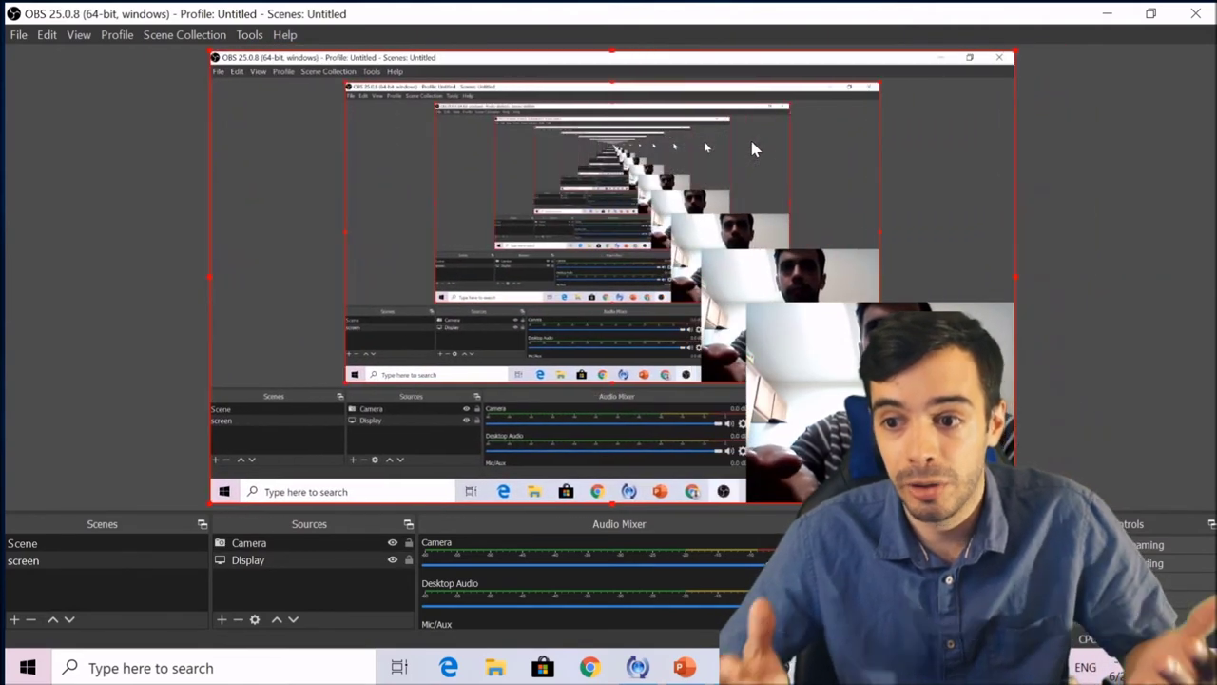
# Drag the Camera feed into the bottom-right corner of the preview.
pyautogui.click(823, 350)
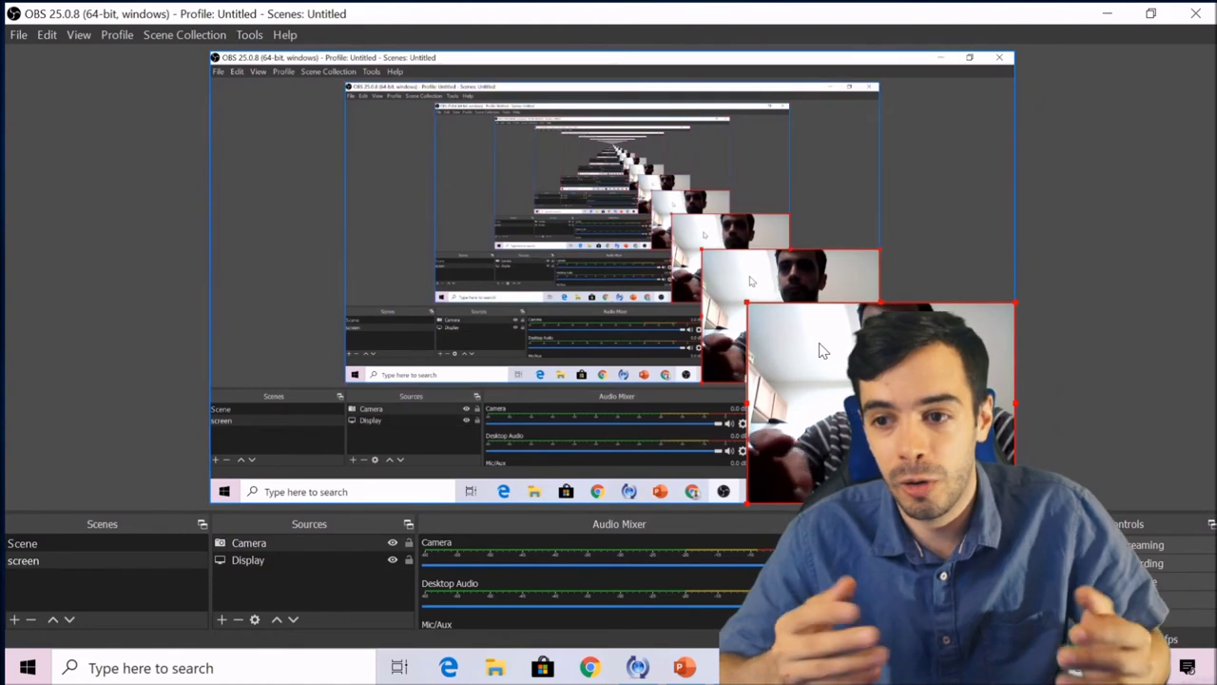
pyautogui.moveTo(823, 350)
pyautogui.mouseDown()
pyautogui.moveTo(720, 271)
pyautogui.moveTo(510, 209)
pyautogui.mouseUp()
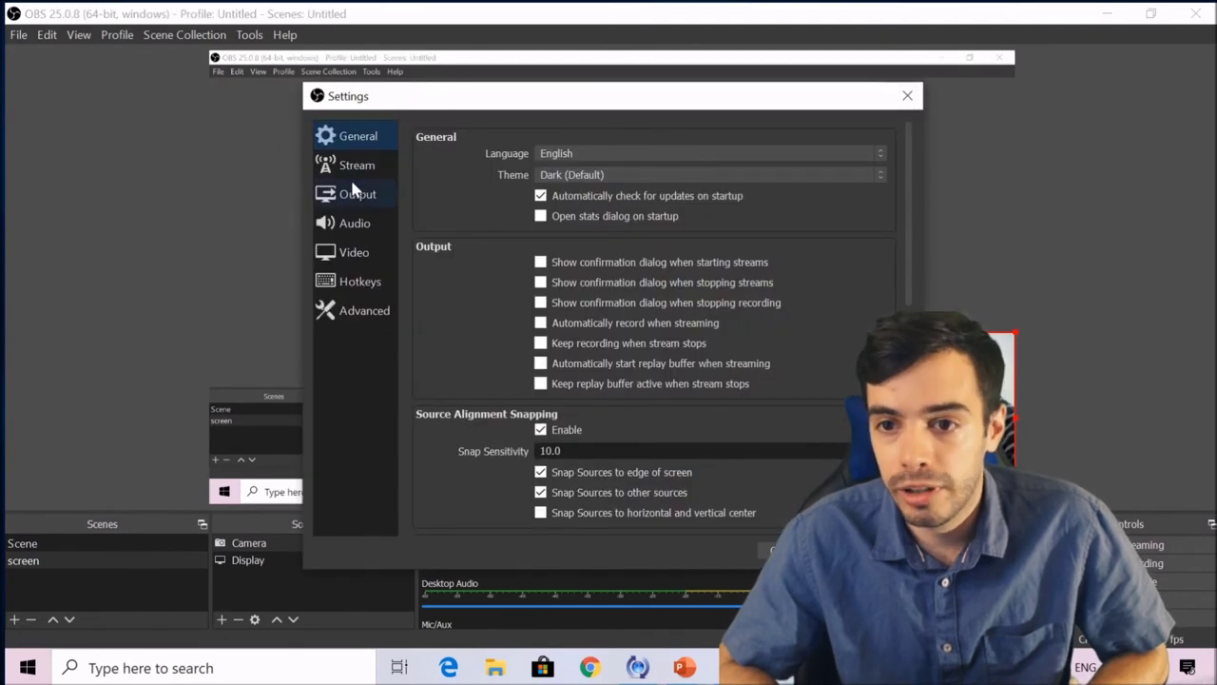
# Look through the Stream, Output, Audio, Video, Hotkeys and Advanced settings pages.
pyautogui.click(367, 171)
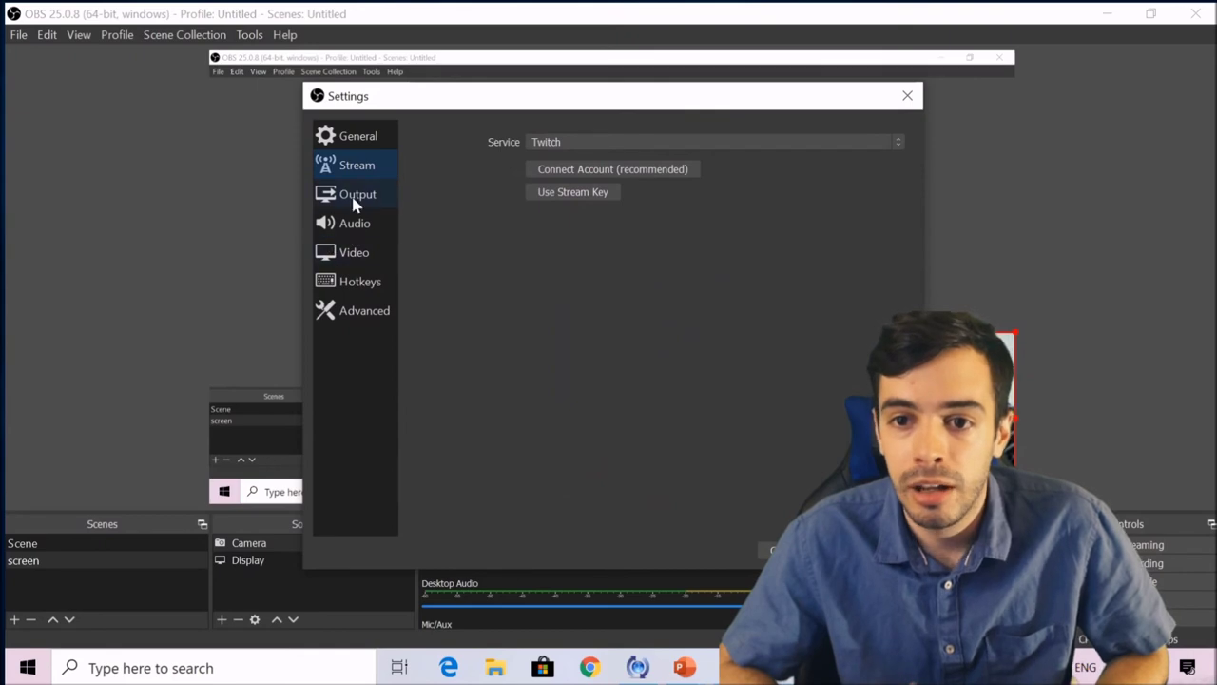
pyautogui.click(355, 196)
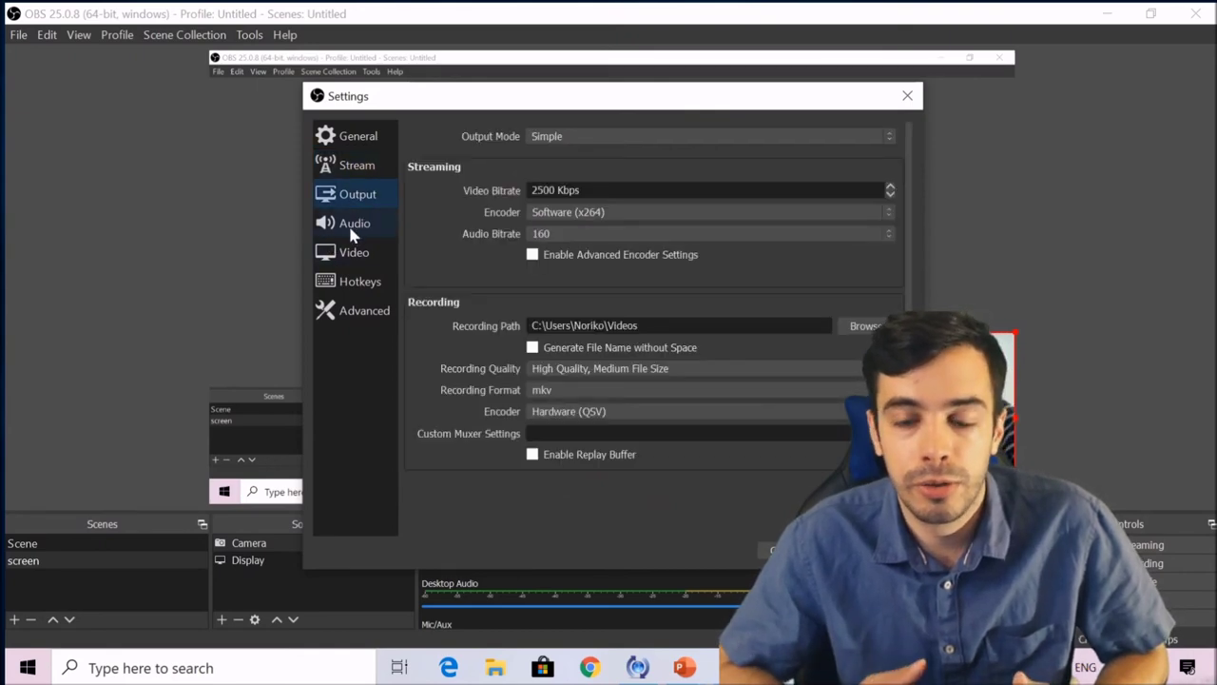
pyautogui.click(352, 228)
pyautogui.click(341, 259)
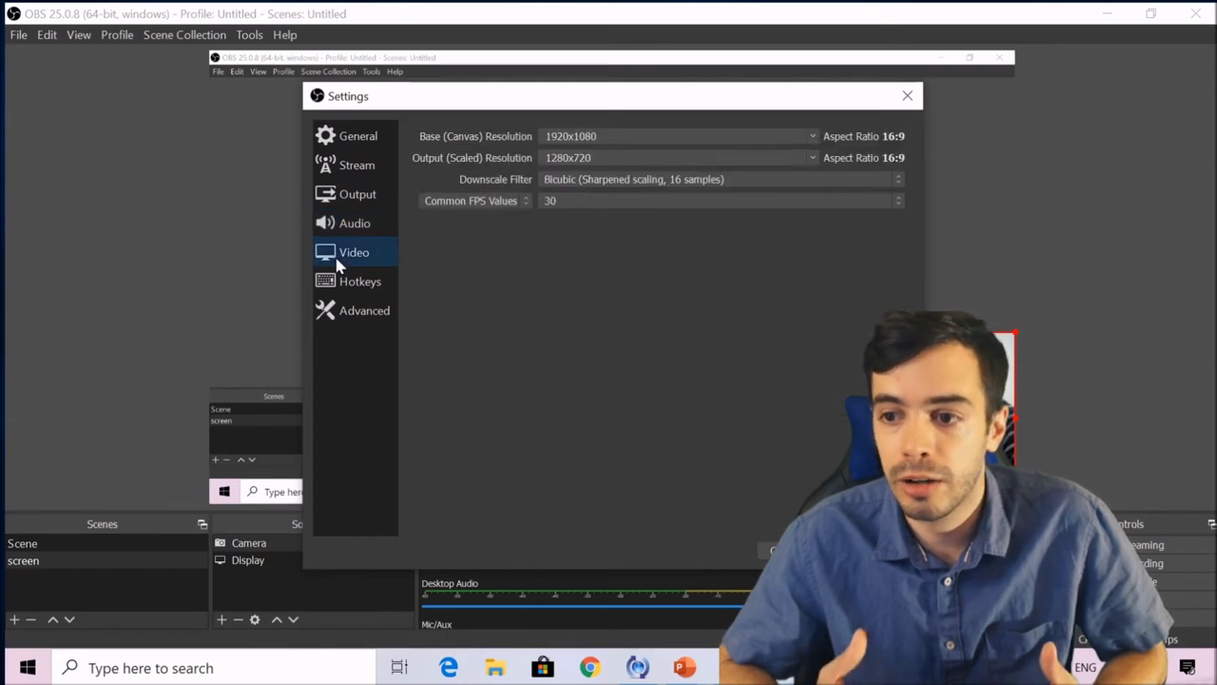
pyautogui.click(344, 283)
pyautogui.click(347, 312)
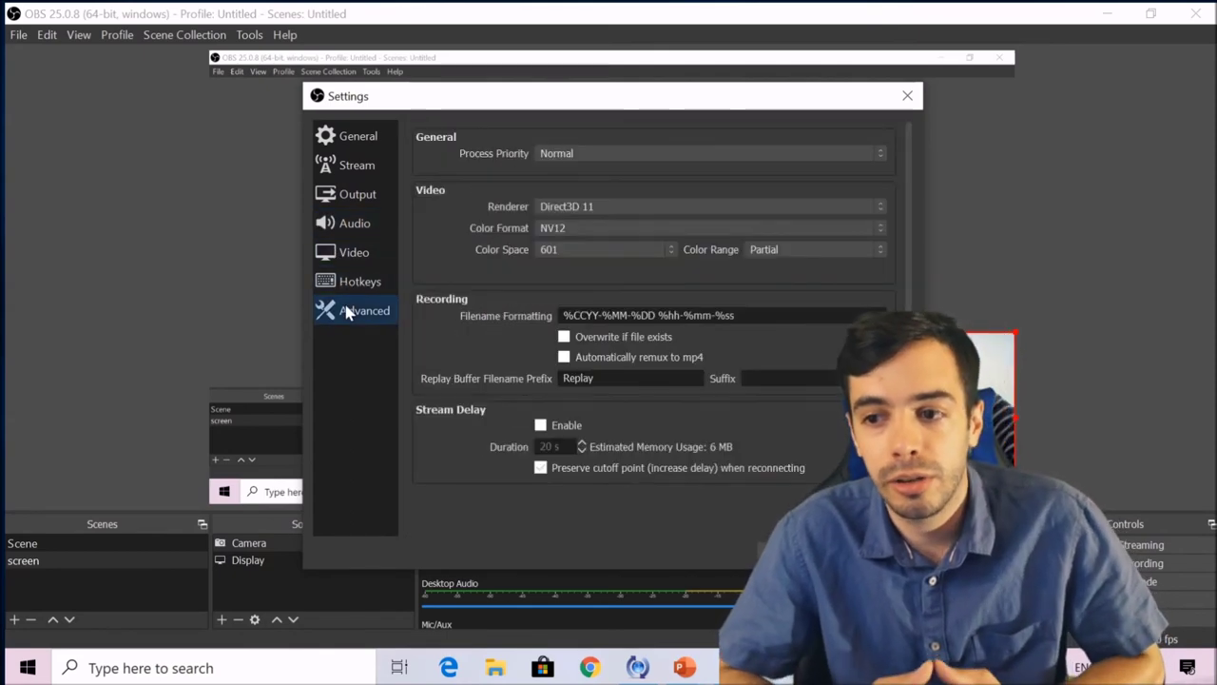
pyautogui.click(358, 286)
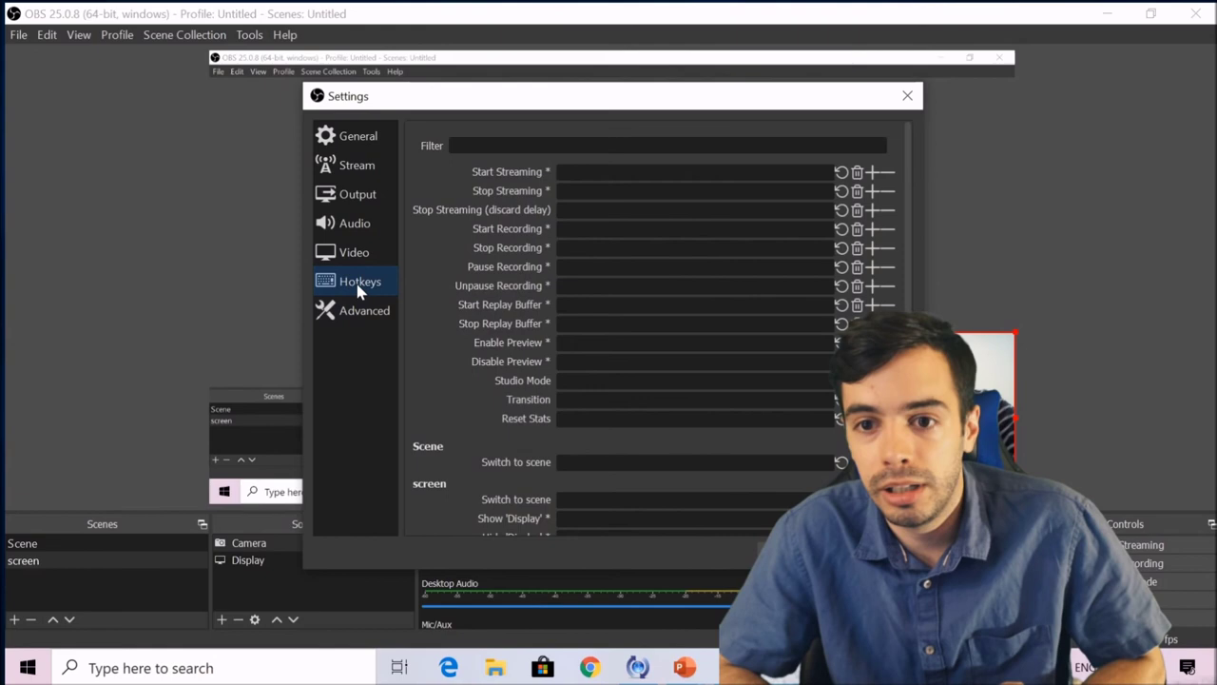
pyautogui.click(365, 251)
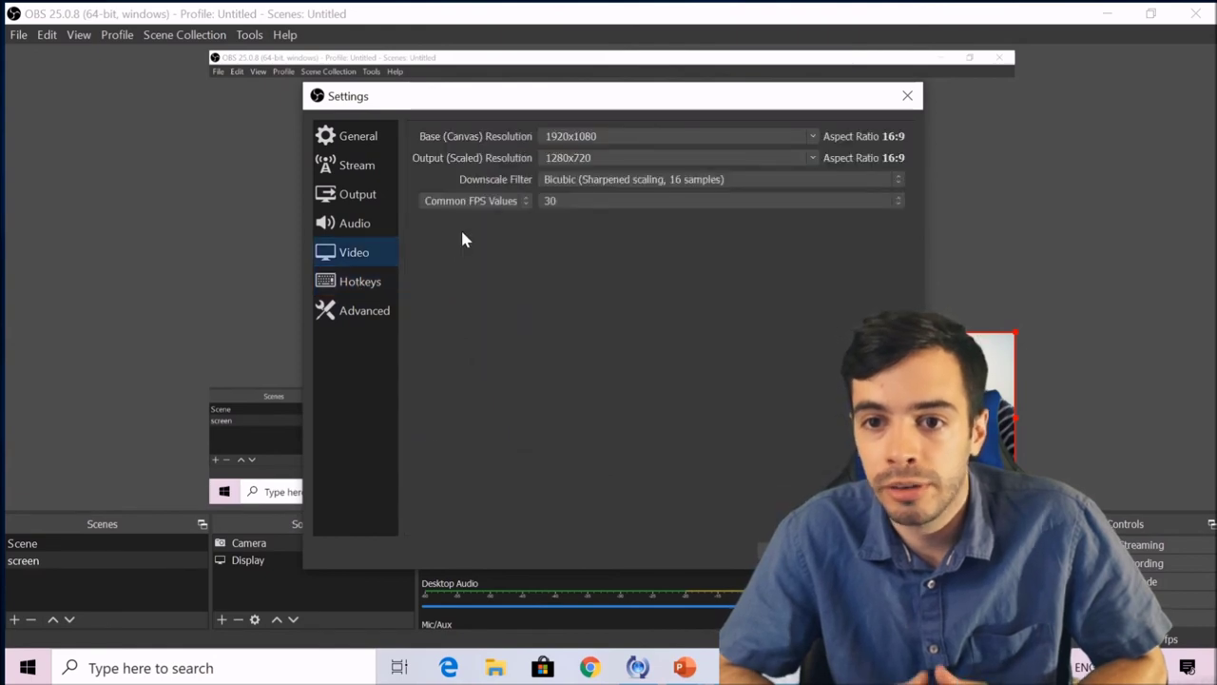
# On the Output page, set the Recording Format to mp4.
pyautogui.click(352, 196)
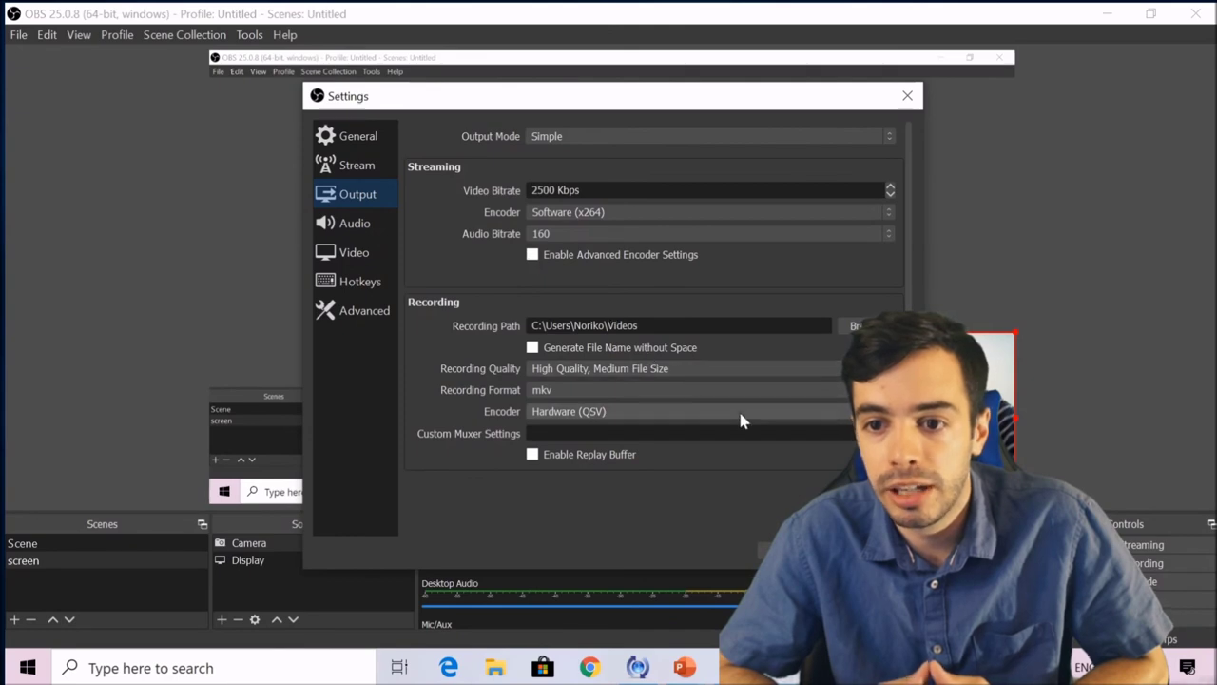
pyautogui.click(822, 390)
pyautogui.click(822, 390)
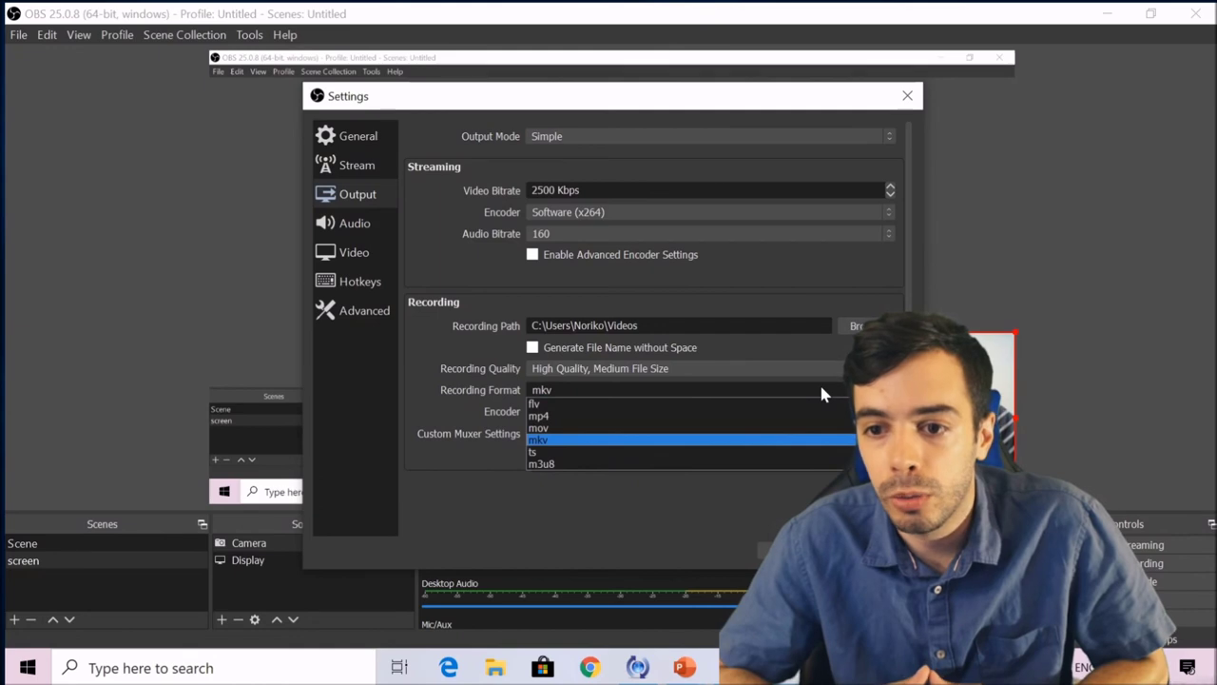
pyautogui.click(799, 416)
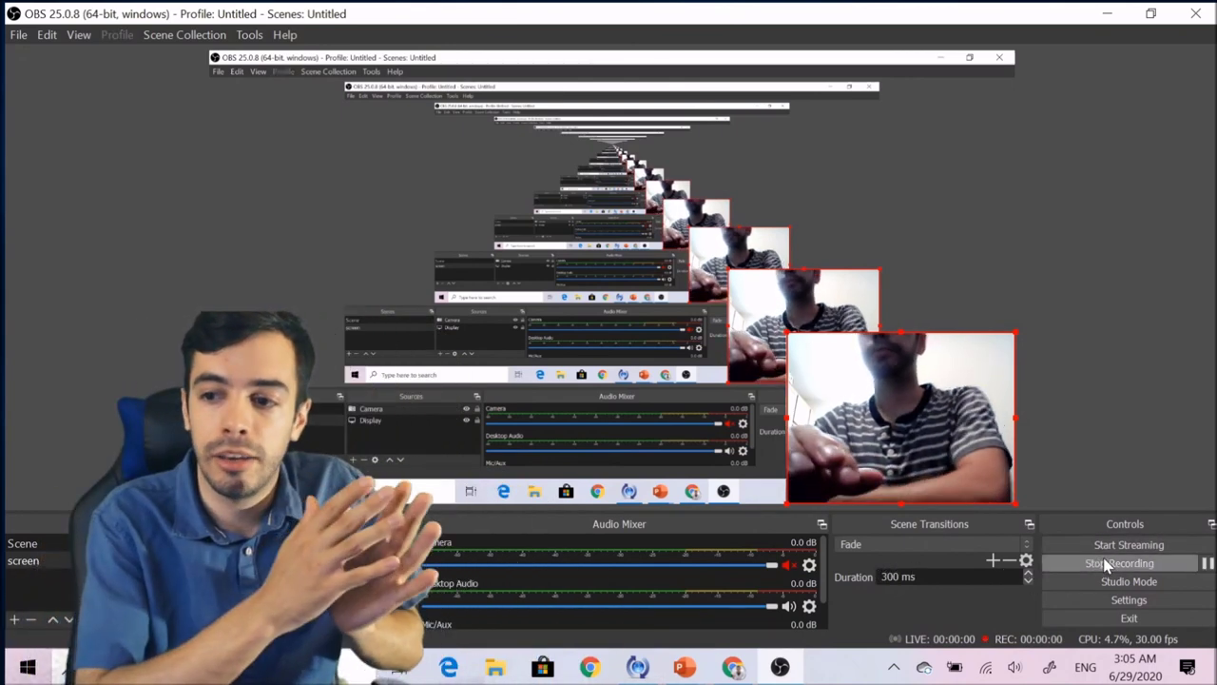
# Record a roughly six-second test clip of the screen scene, then stop it.
pyautogui.click(1107, 564)
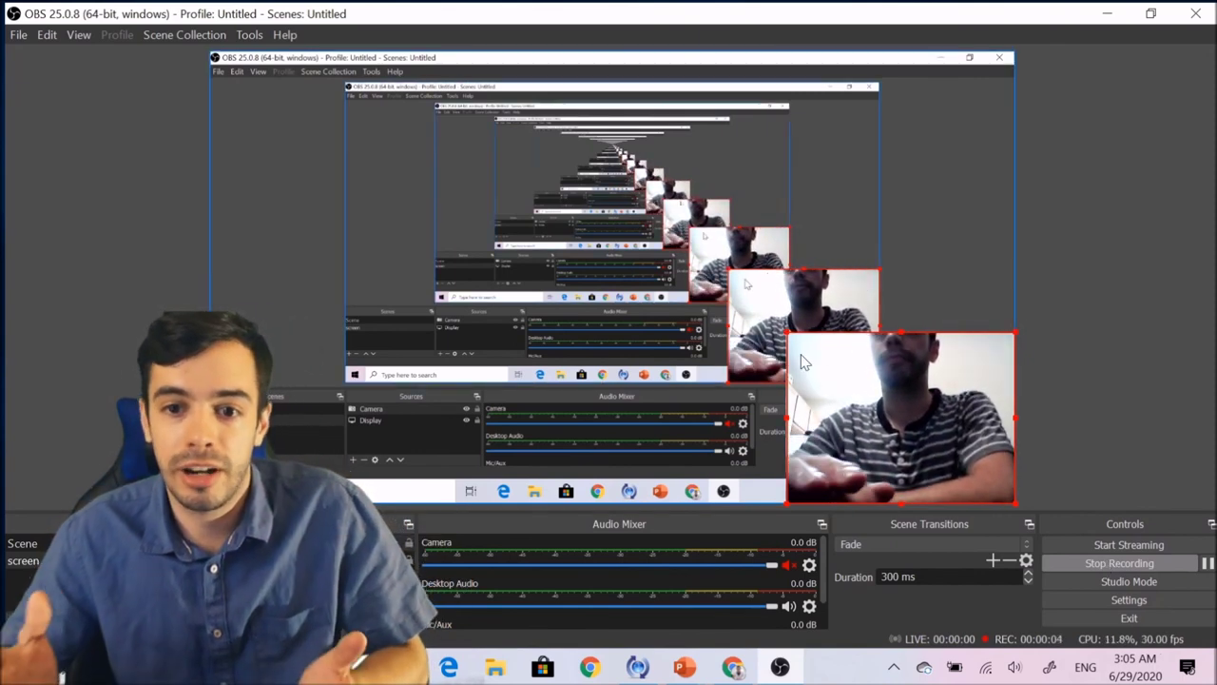
pyautogui.click(1103, 565)
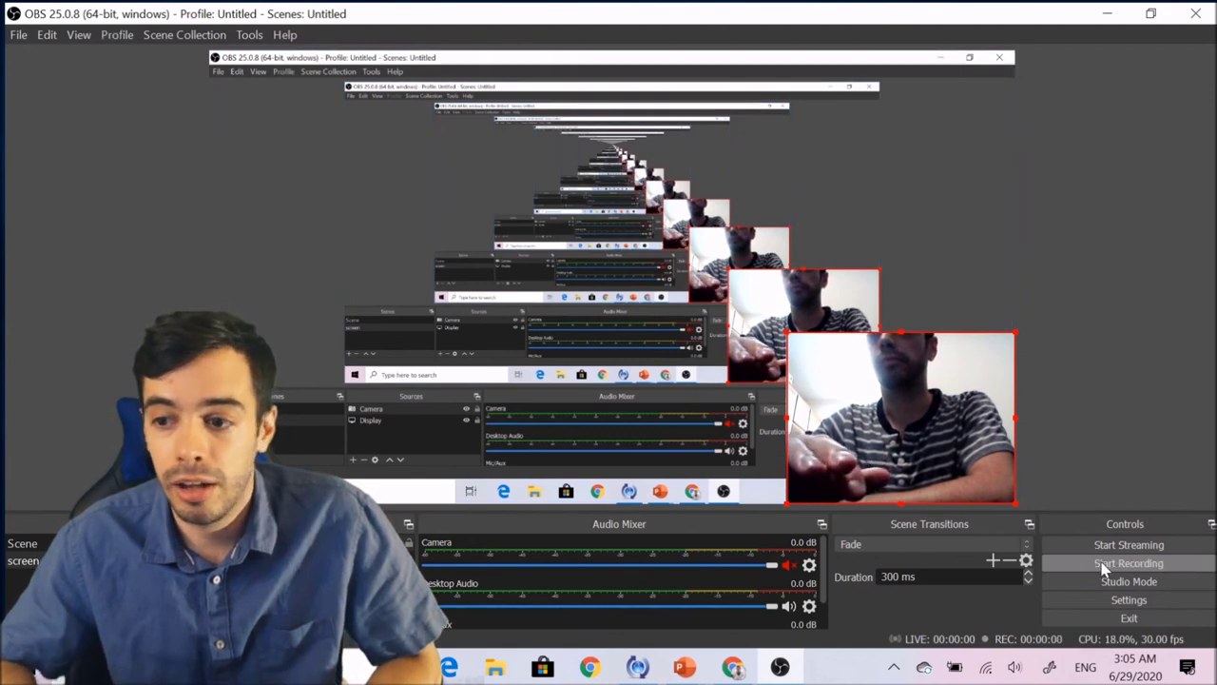